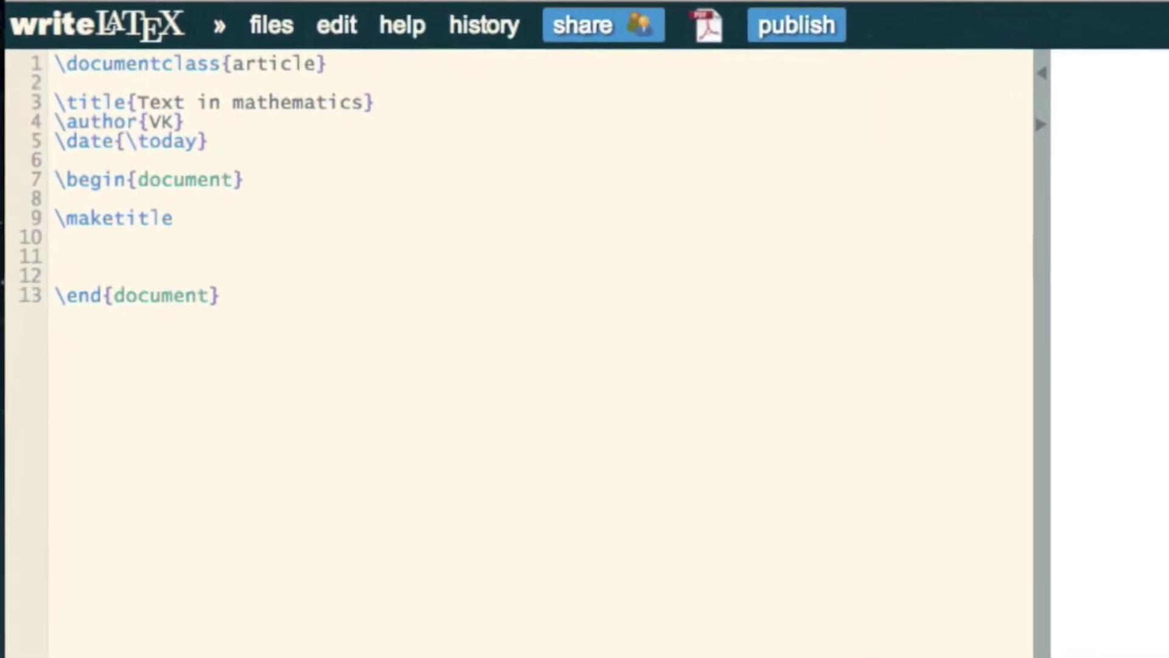
text($$)
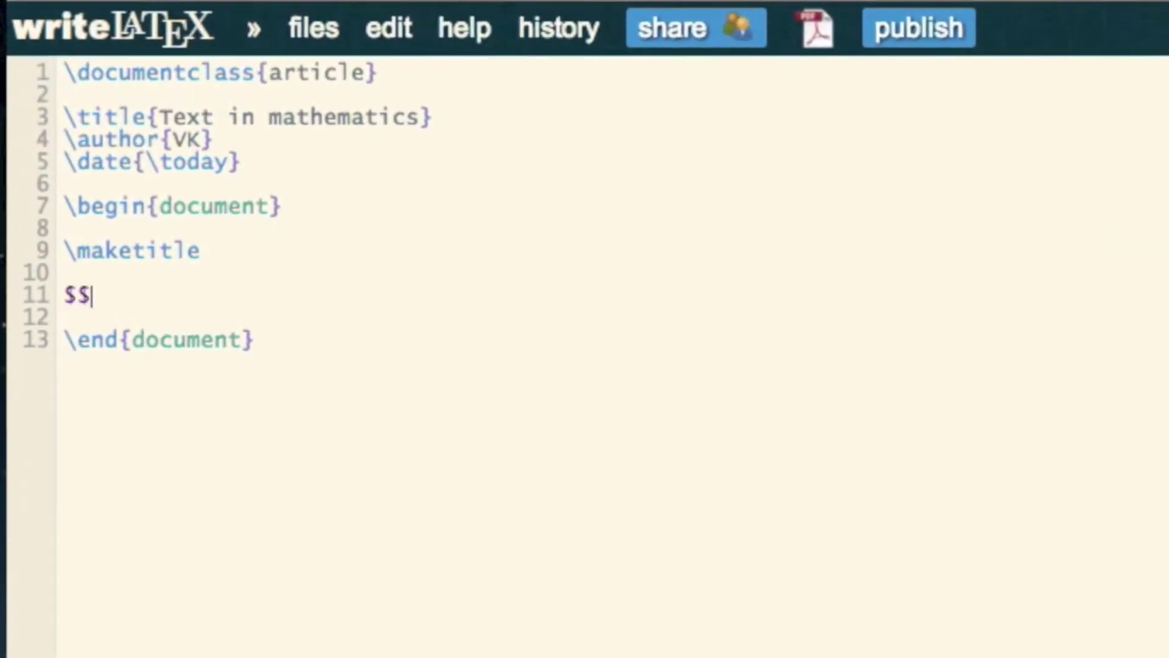
text($$x)
text(^2=1$$)
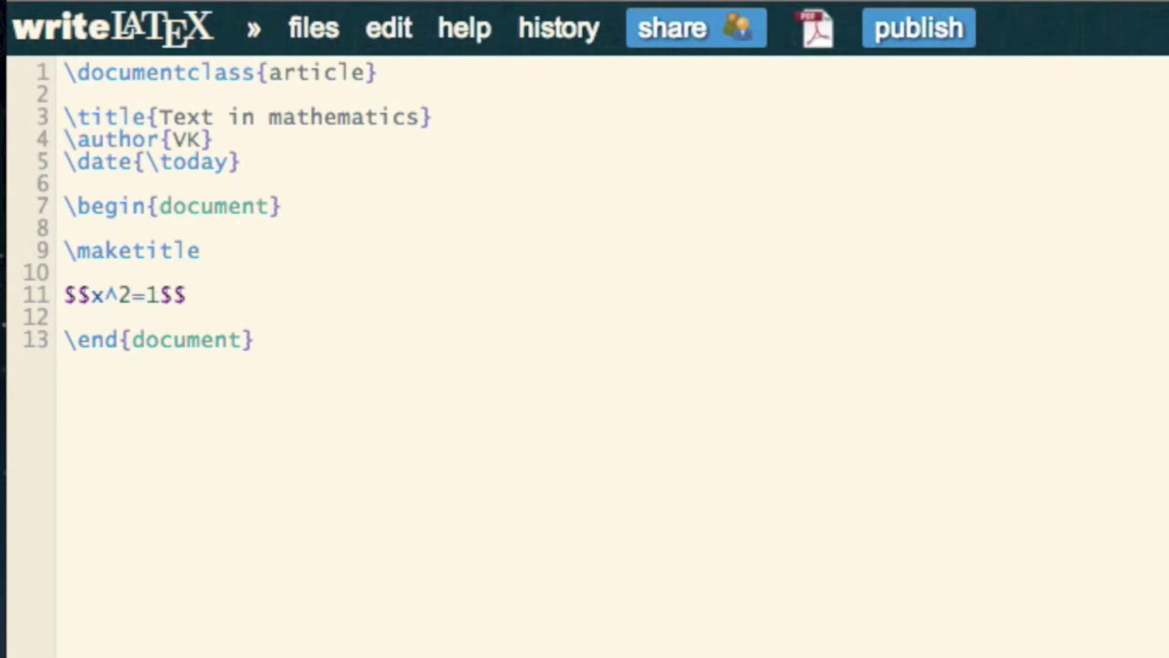
key(BackSpace)
key(BackSpace)
text( implies )
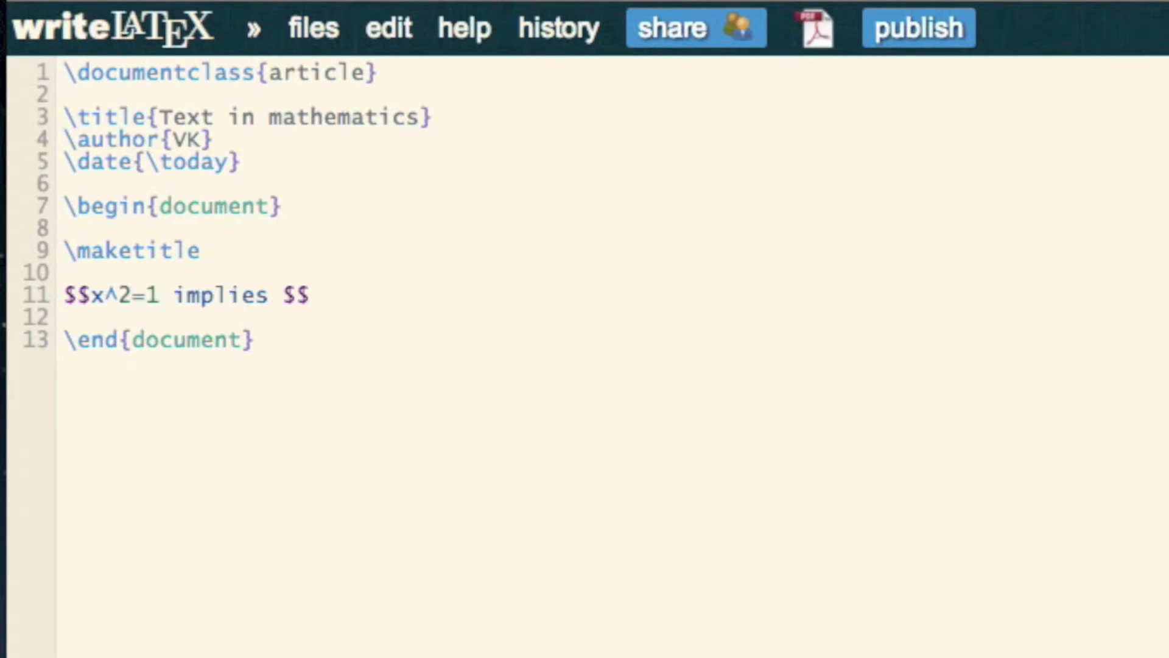
text(x=\)
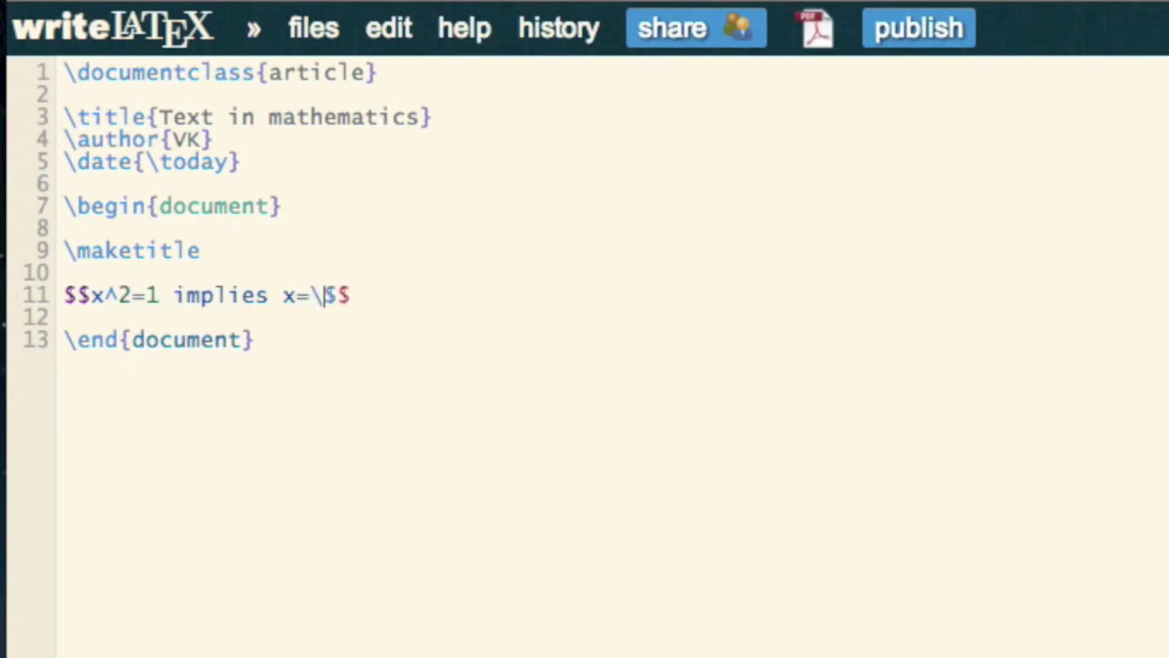
text(pm 1)
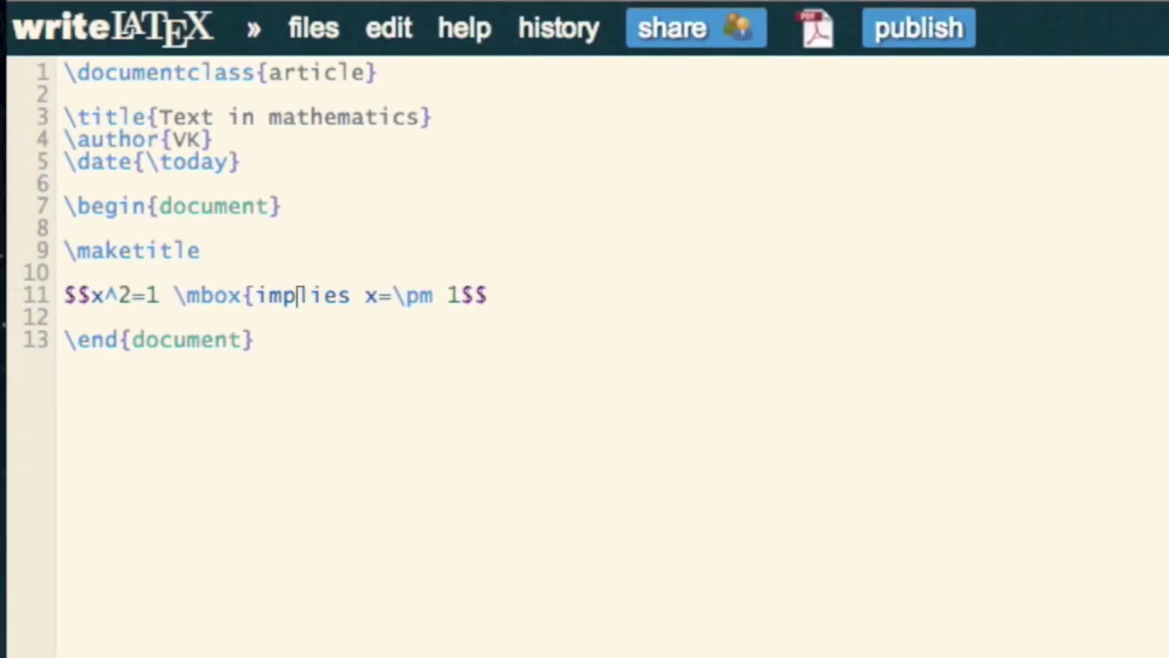
text(})
Step: Move the cursor from the boxed 'implies' to the top of the source and back to 'implies'
key(Left)
key(Left)
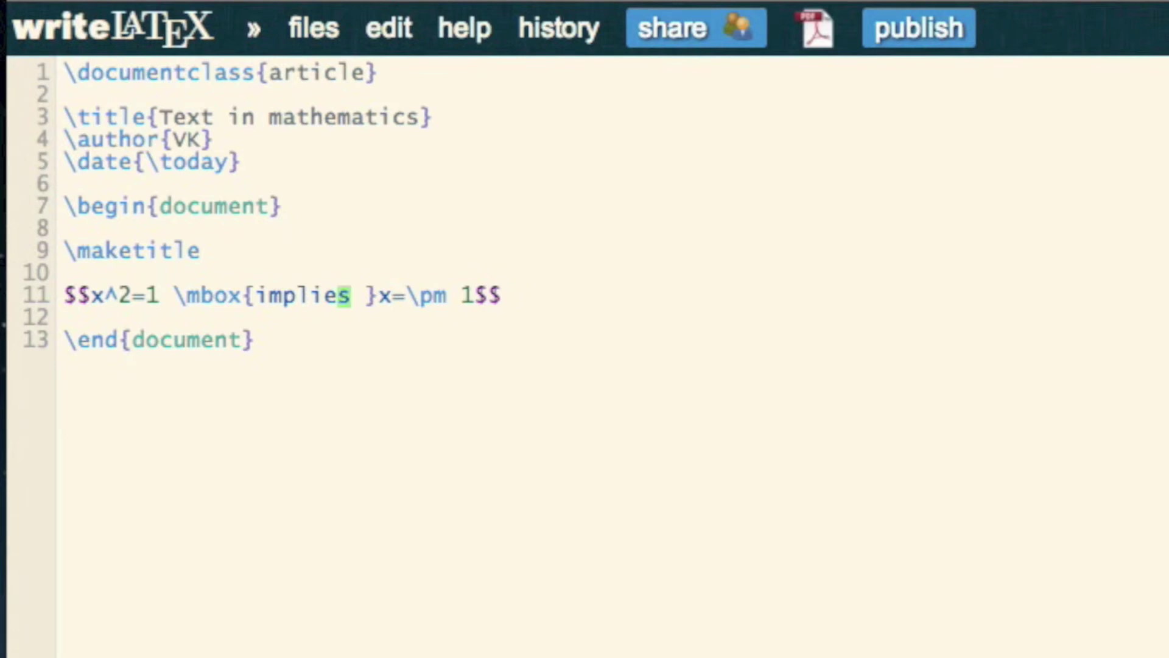
key(ctrl+Home)
key(Down)
key(Down)
key(Down)
key(Down)
key(Down)
key(Down)
key(Down)
key(Down)
key(Down)
key(Down)
key(Right)
key(Right)
key(Right)
key(Right)
key(Right)
key(Right)
key(Right)
key(Right)
key(alt+Right)
key(Right)
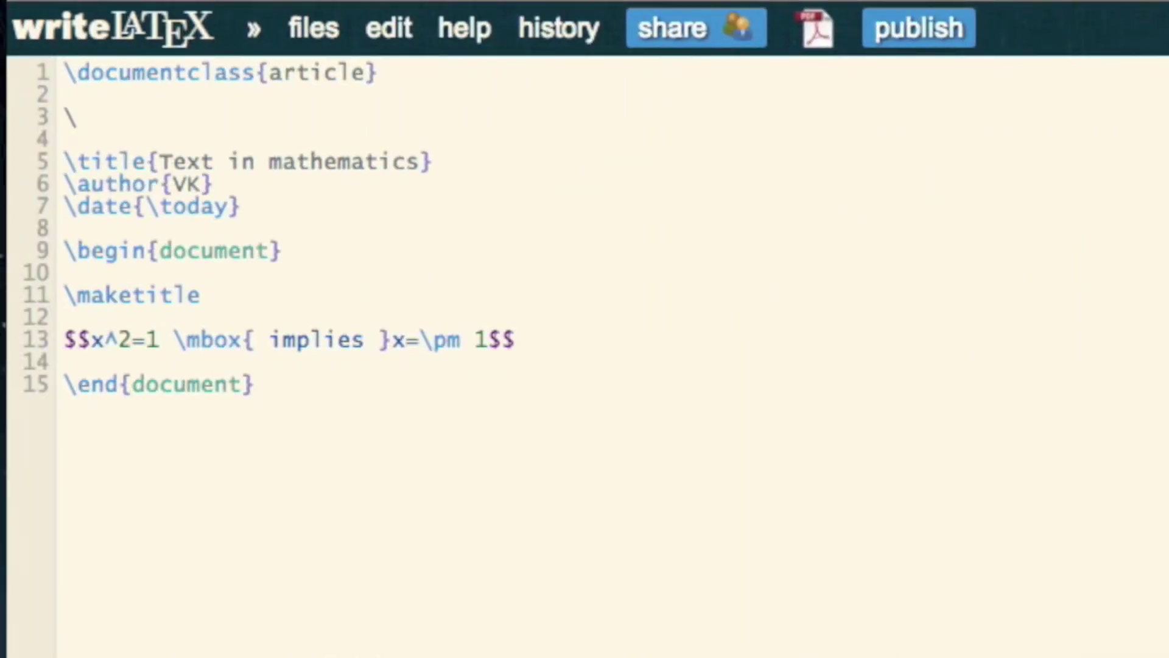
text(incluede)
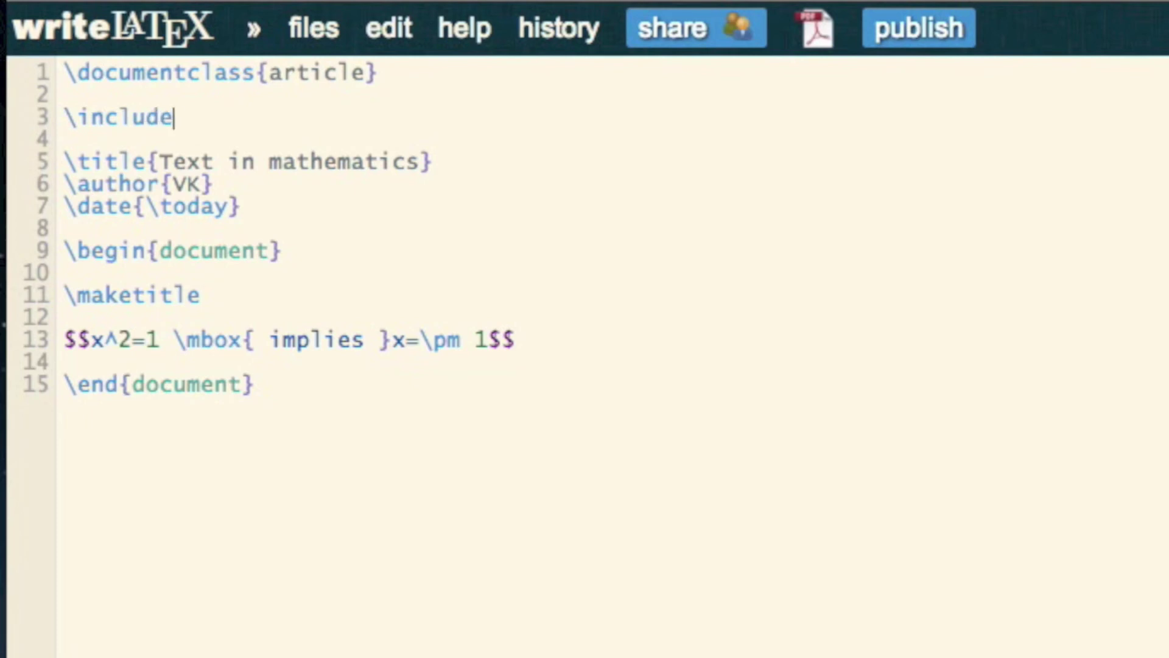
text(pa)
Step: Fix the misspelled command on line 3 so it reads \usepackage{amsmath}, then return to the equation
key(BackSpace)
key(BackSpace)
key(BackSpace)
key(BackSpace)
key(BackSpace)
key(BackSpace)
key(BackSpace)
key(BackSpace)
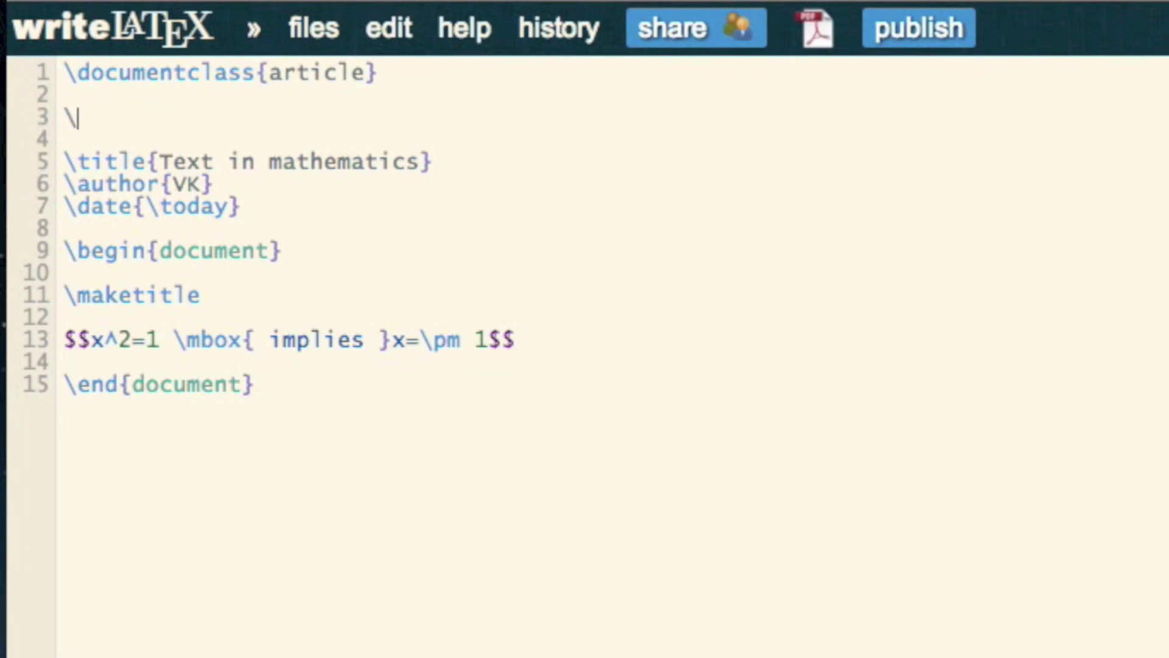
text(usepackage{ams)
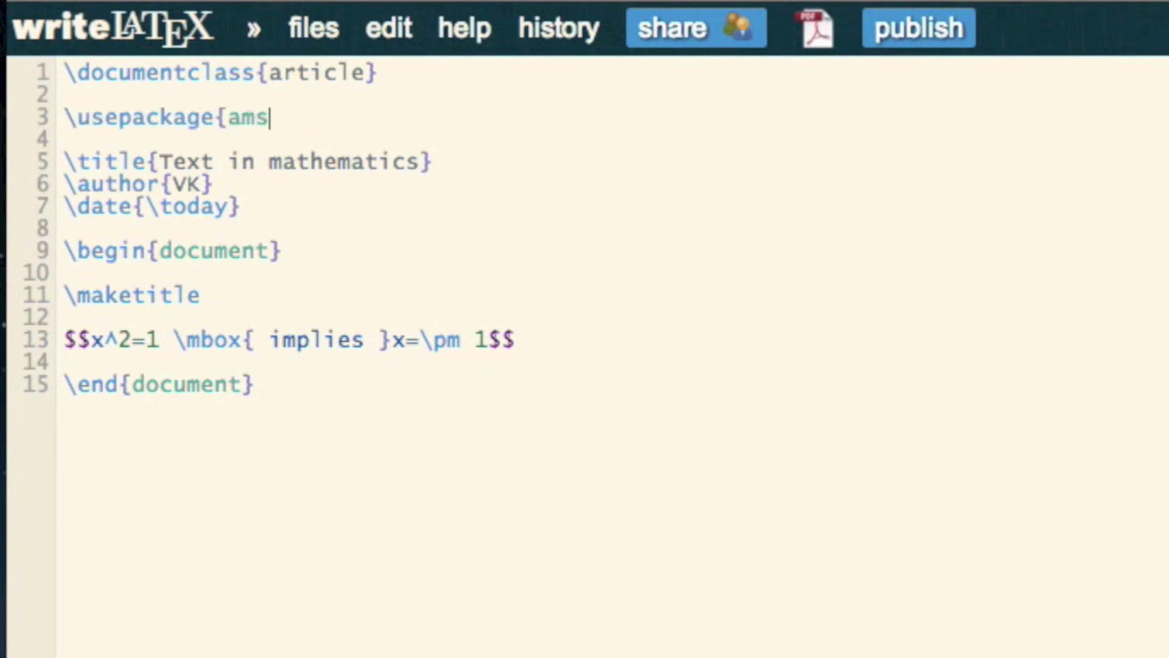
text(math})
key(Down)
key(Down)
key(Down)
key(Down)
key(Down)
key(Down)
key(Down)
key(Down)
key(Down)
key(Down)
key(Left)
key(Left)
key(Left)
key(Left)
key(Left)
key(Left)
key(Left)
key(Left)
key(Left)
key(Left)
key(Left)
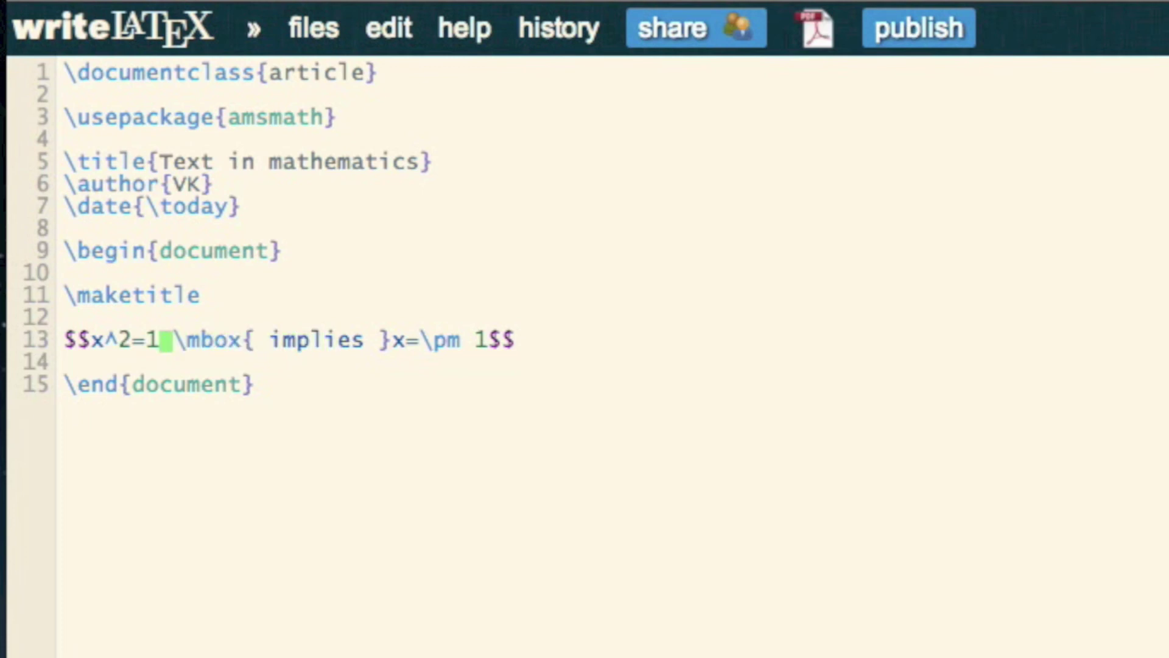
key(Right)
key(Right)
key(Right)
Step: Delete the \mbox command before ' implies ' in the line 13 equation
key(Left)
key(Left)
key(Left)
key(Left)
key(Left)
key(Left)
key(Left)
key(Left)
key(Left)
key(BackSpace)
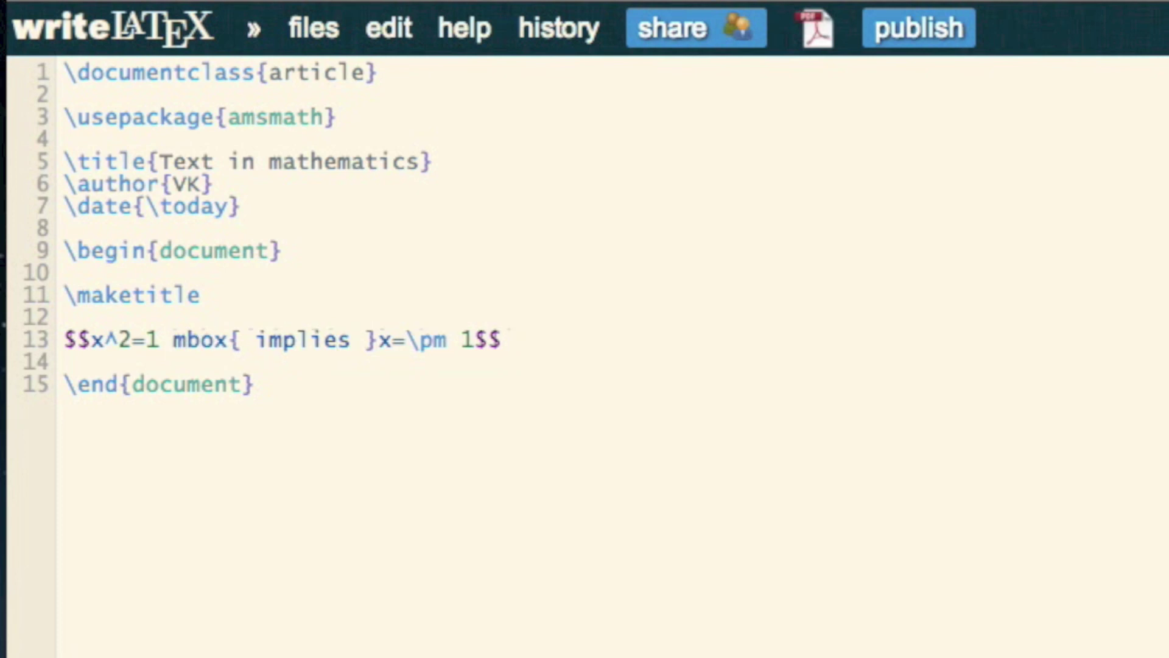
key(BackSpace)
key(BackSpace)
key(BackSpace)
key(BackSpace)
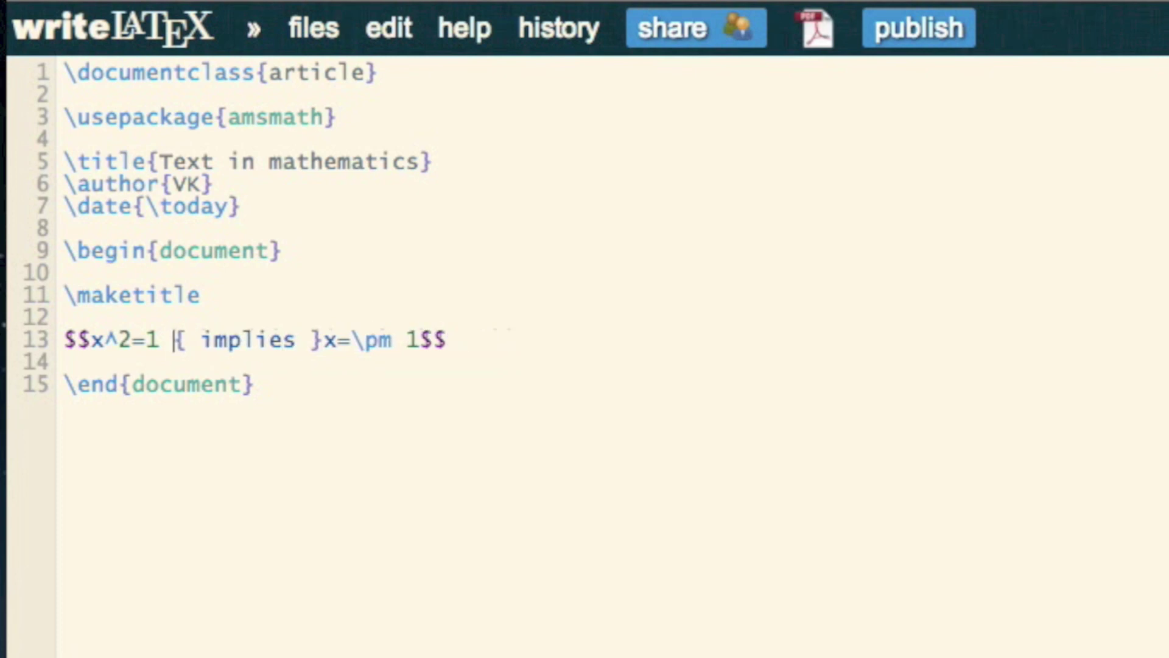
text(ext)
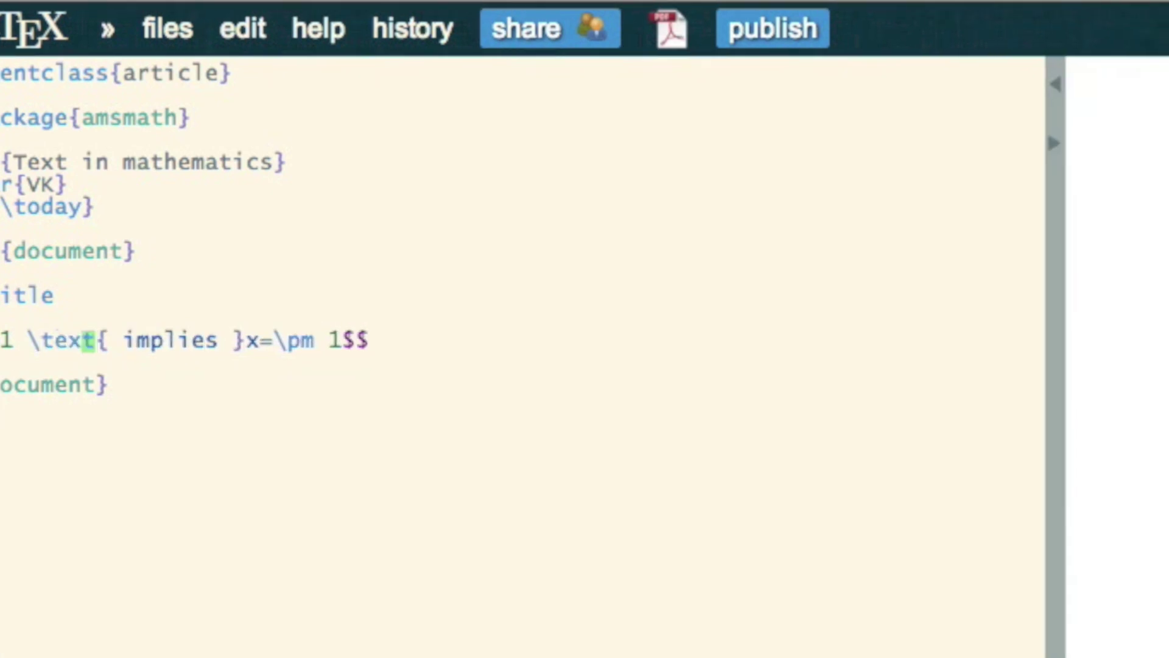